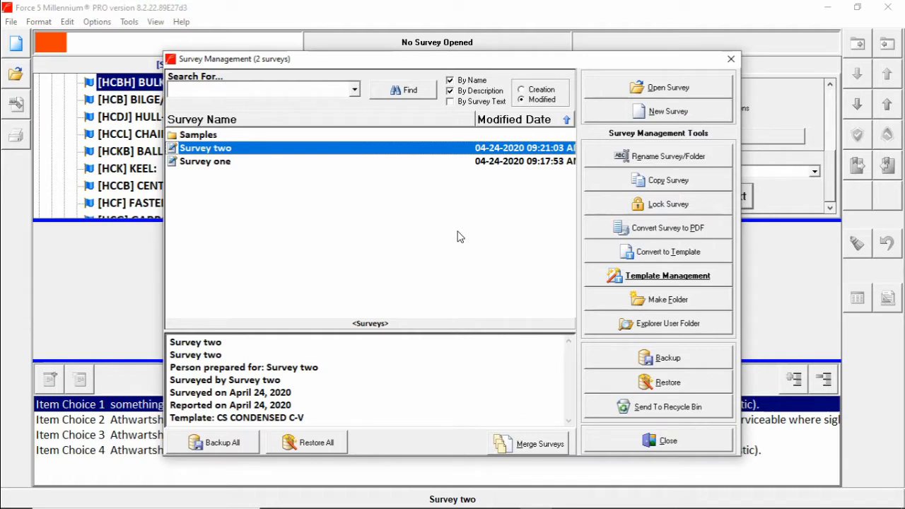
Reopen the survey list and check which template Survey one and Survey two each use.
left_click(732, 59)
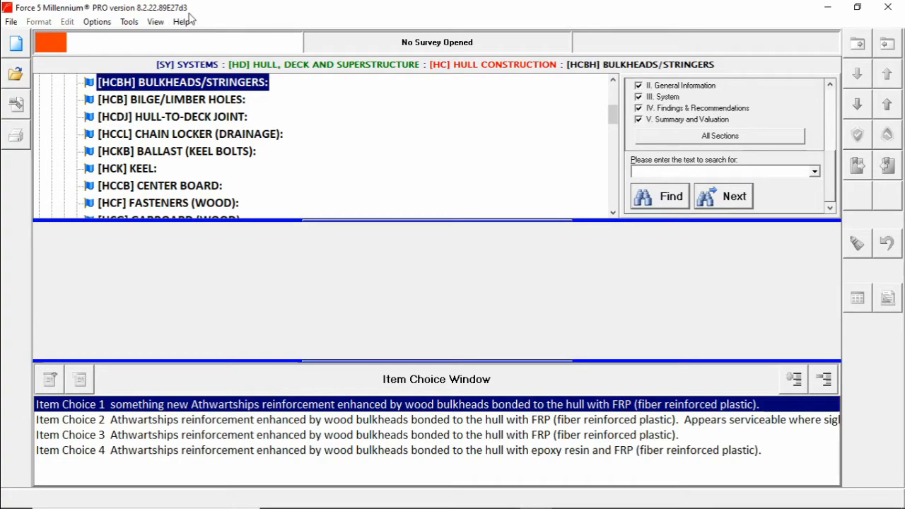
left_click(15, 74)
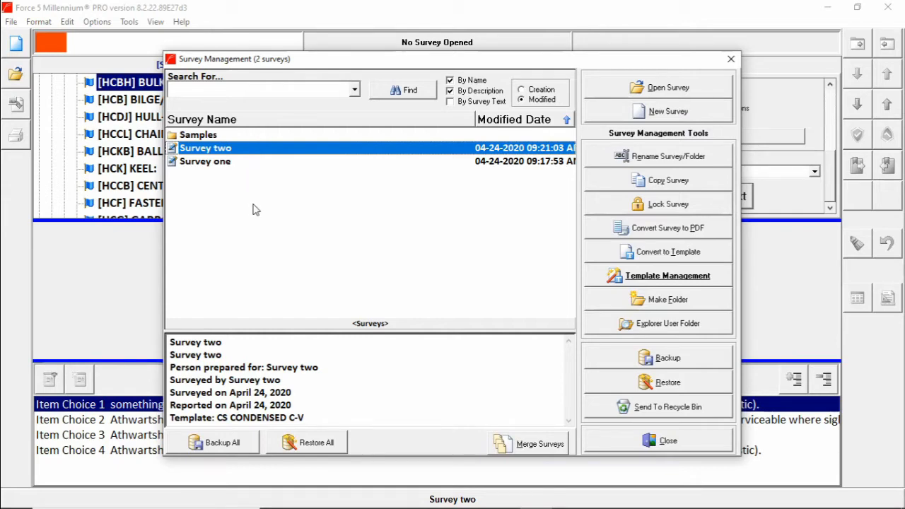
left_click(216, 169)
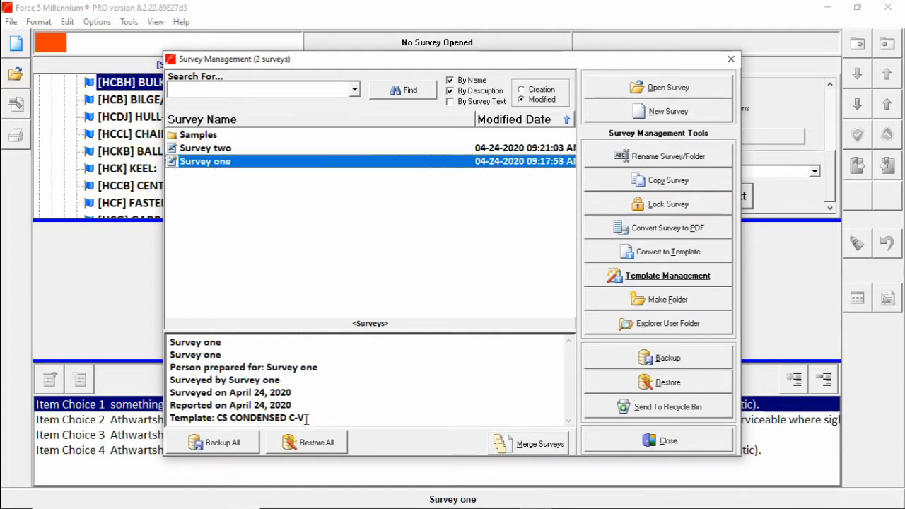
left_click_drag(307, 418, 165, 414)
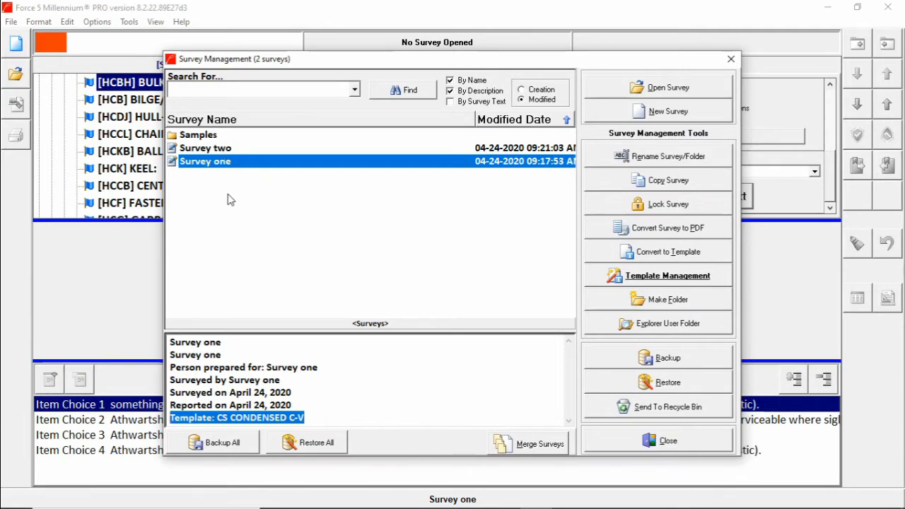
left_click(225, 149)
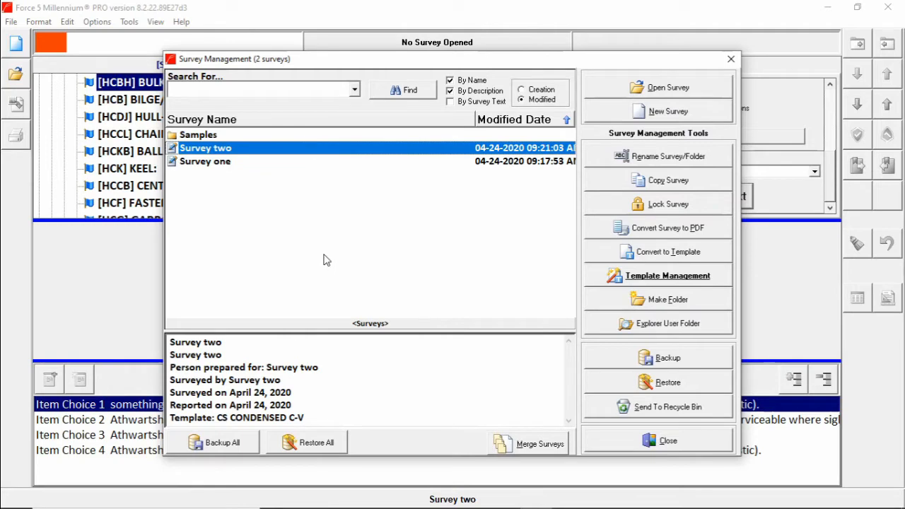
Open Survey one and review the text entered under the HULL and STEM items.
double_click(221, 164)
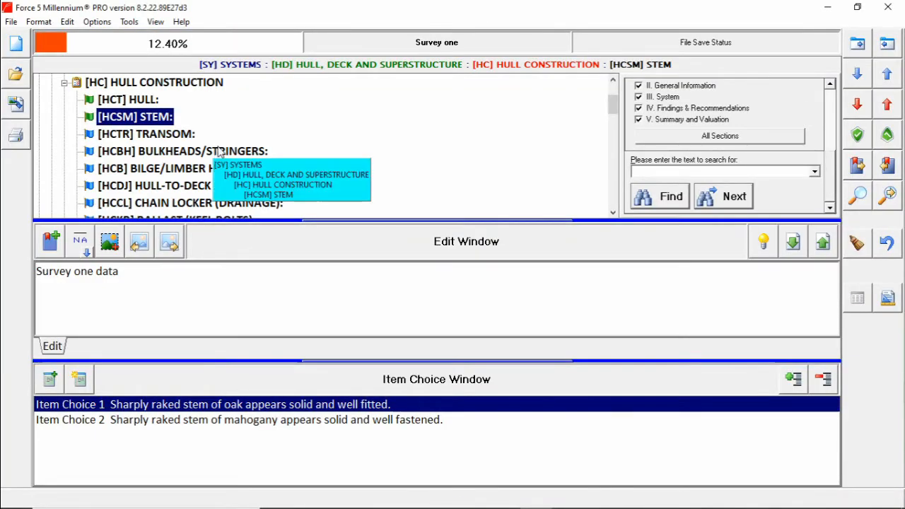
left_click(144, 106)
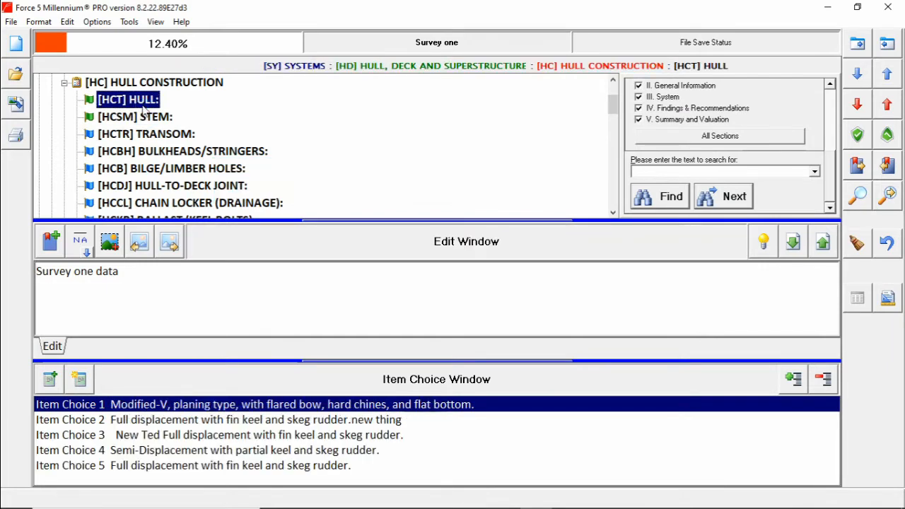
left_click(147, 119)
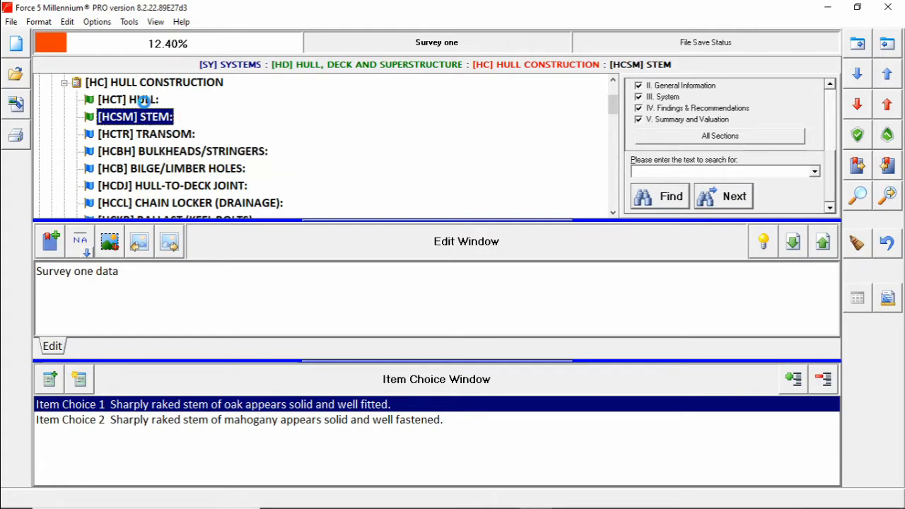
Add an A finding to the HULL item reading "Survey one find" with the recommendation "survey one recommendation".
left_click(146, 105)
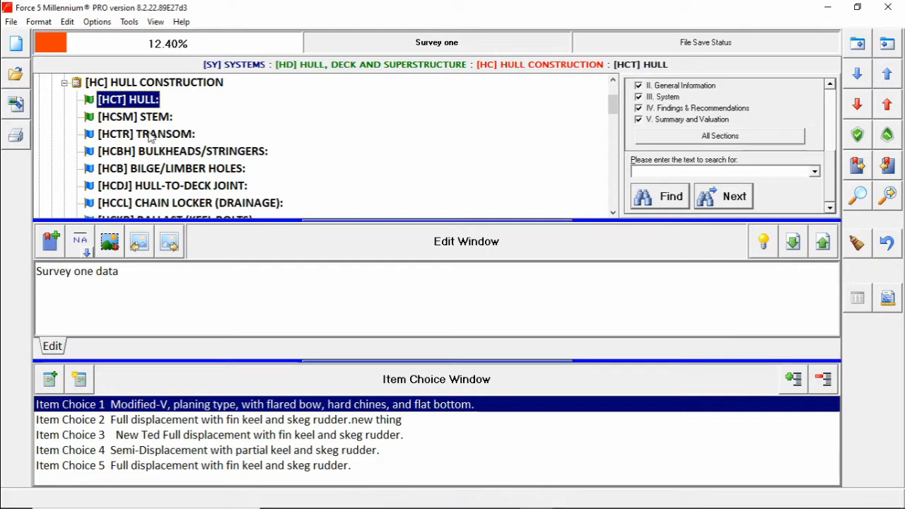
left_click(763, 246)
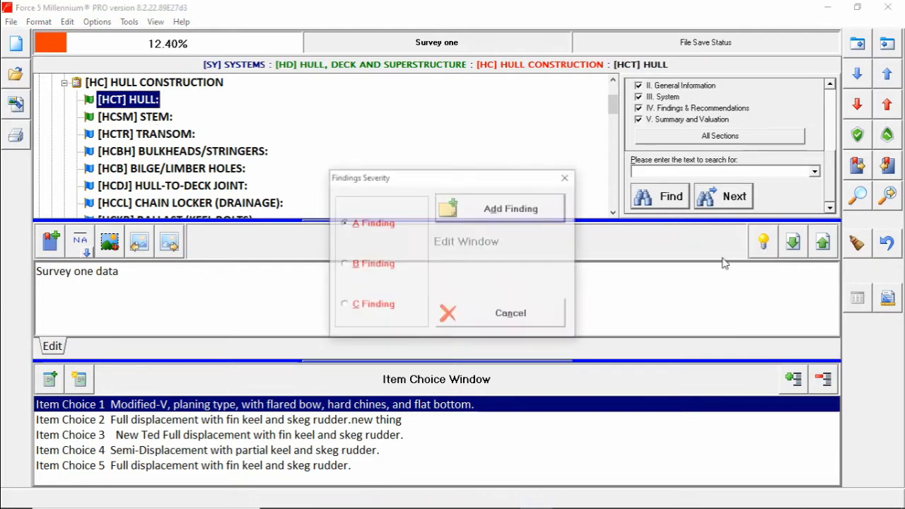
left_click(499, 212)
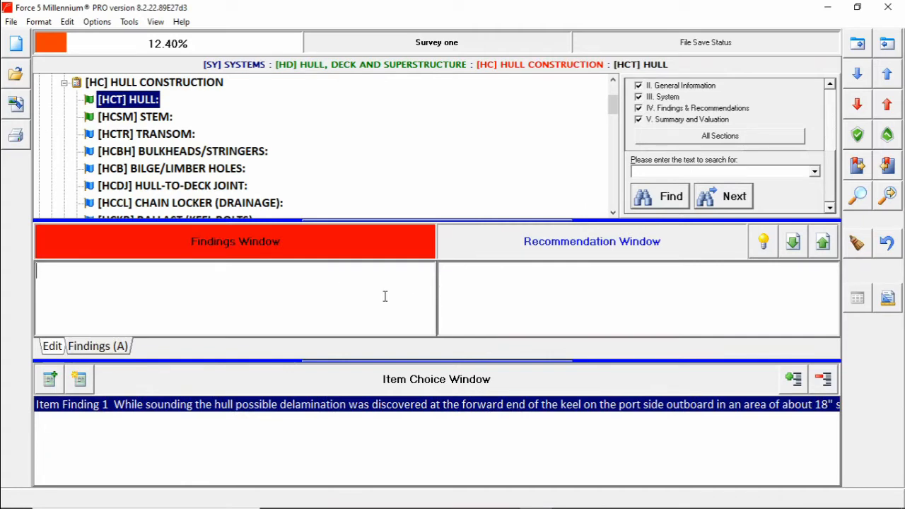
type("Survey on")
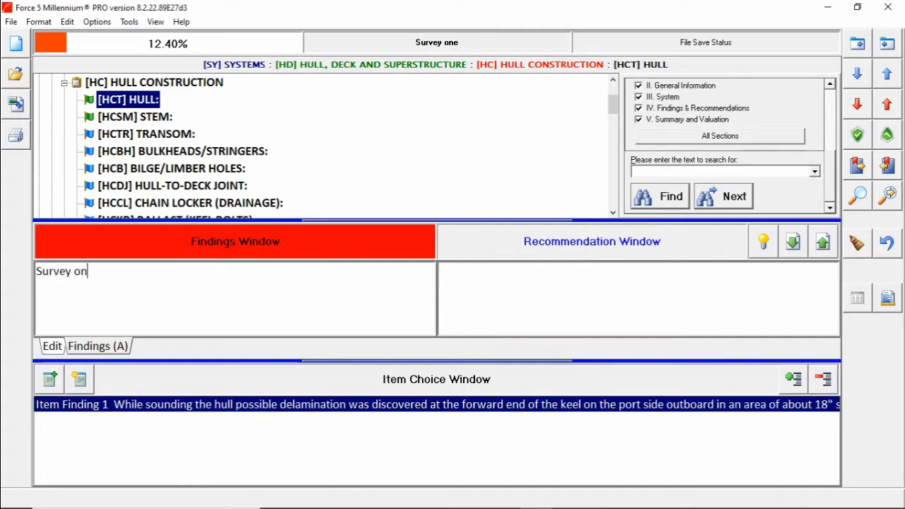
type("e find")
key("Tab")
type("s")
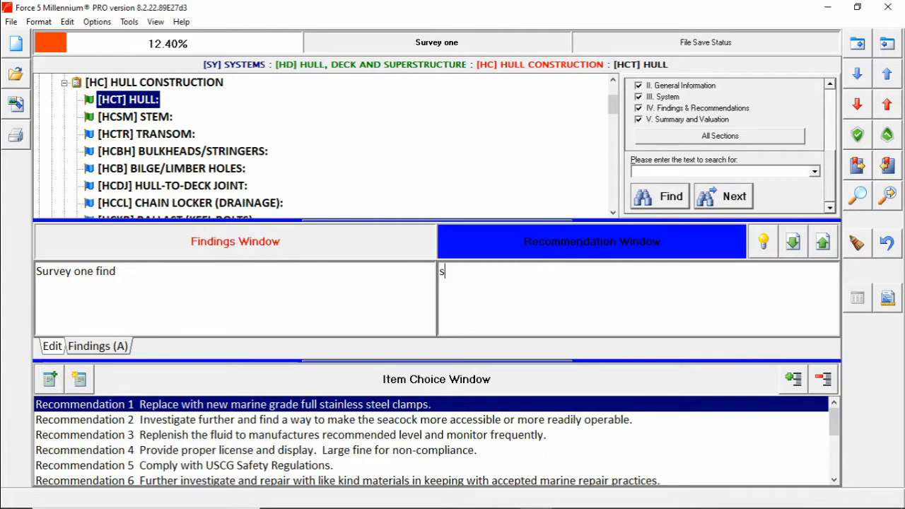
type("urvey one recommendati")
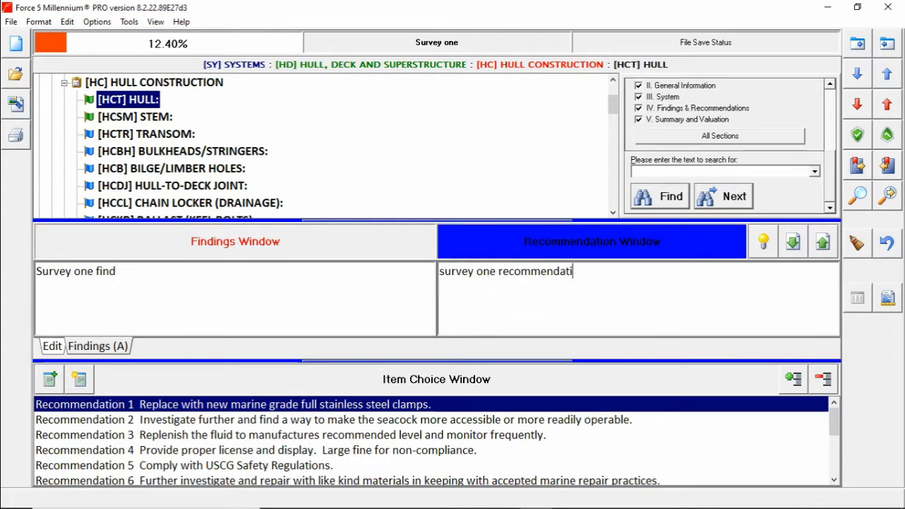
type("on")
With the STEM item selected, add the picture hot-tub-boat.jpg to Survey one and save the picture changes.
left_click(163, 118)
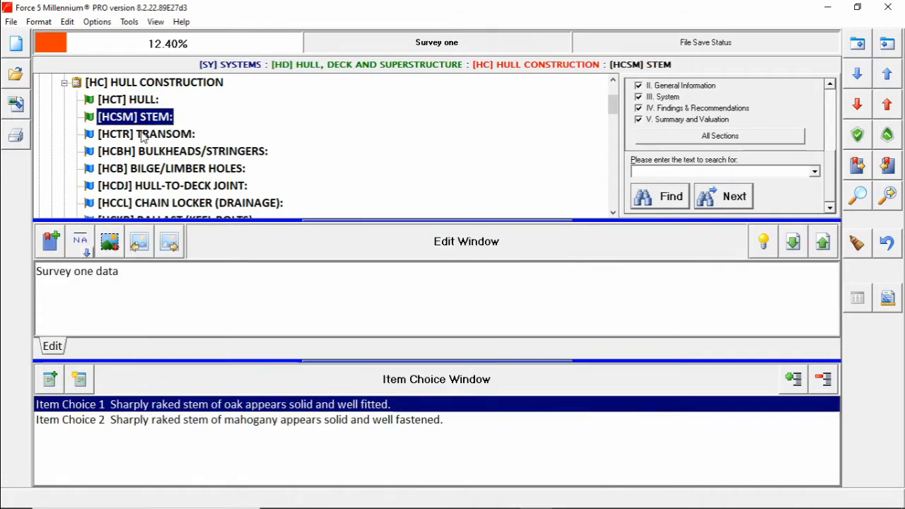
left_click(16, 104)
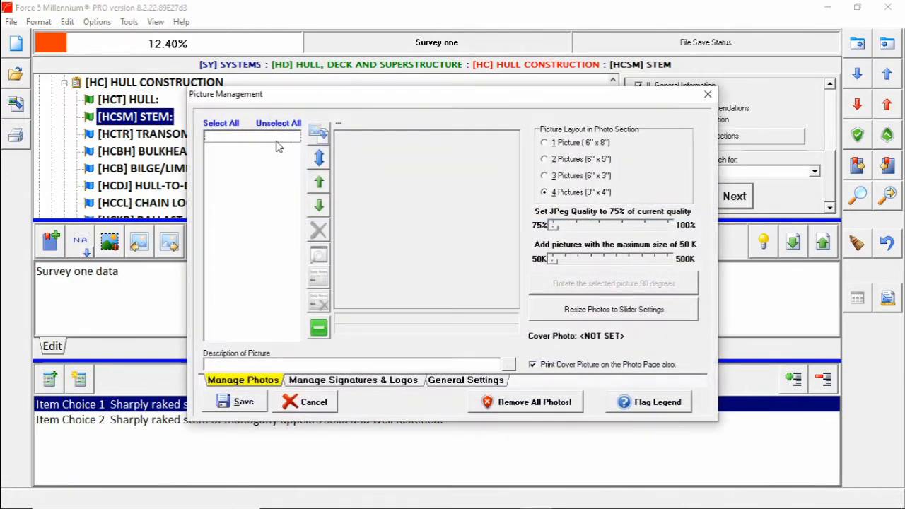
left_click(318, 132)
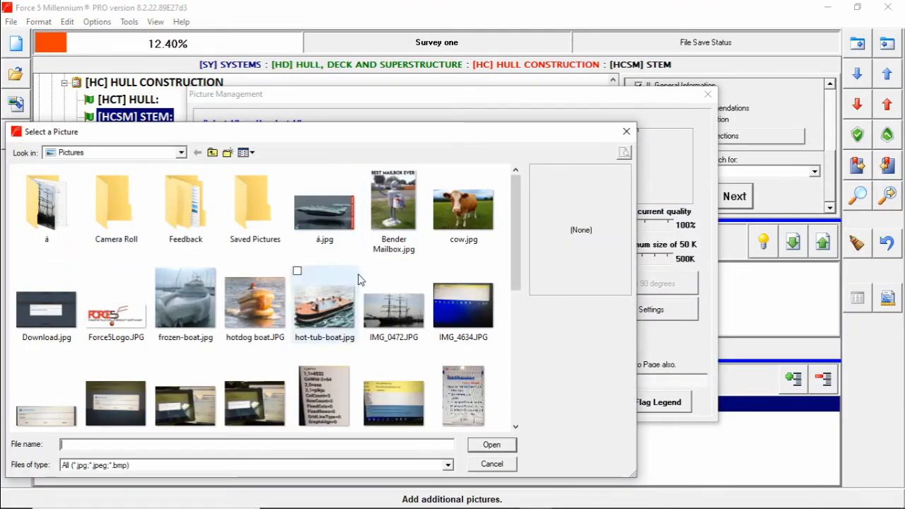
double_click(324, 306)
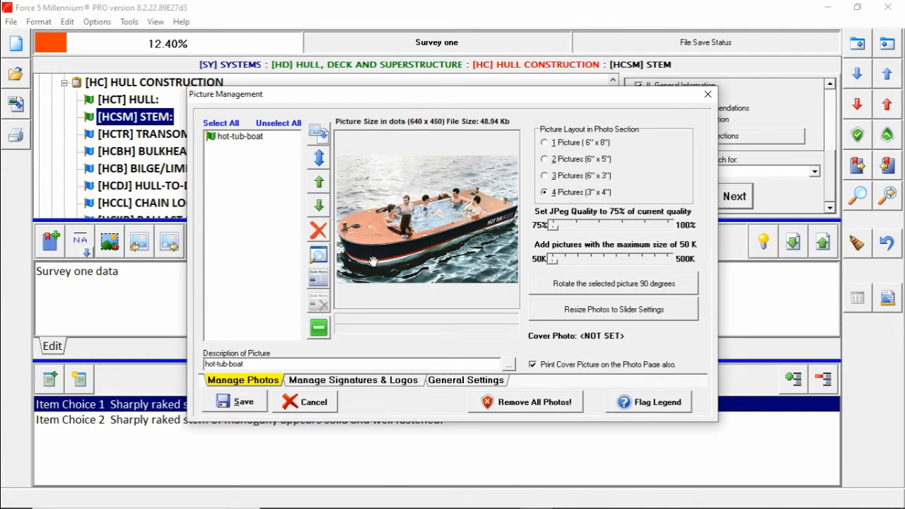
left_click(243, 402)
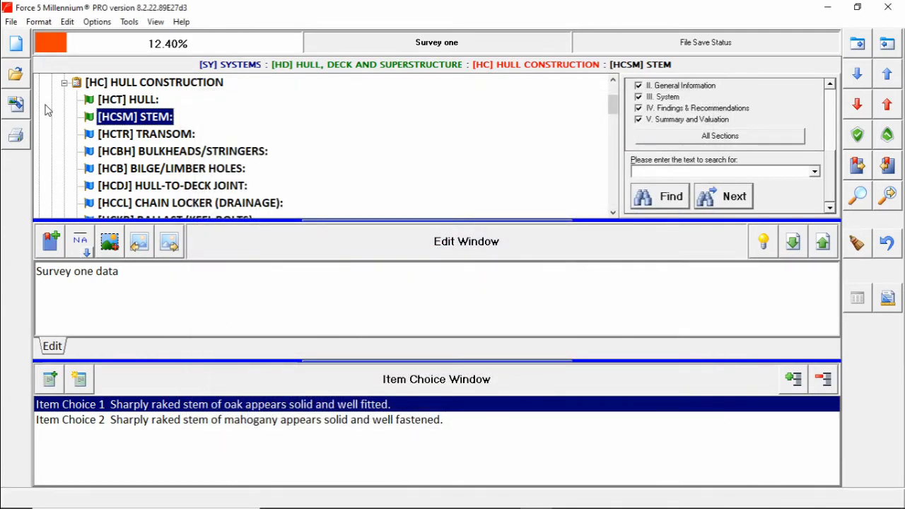
Leave Survey one without making a backup and open Survey two.
left_click(15, 76)
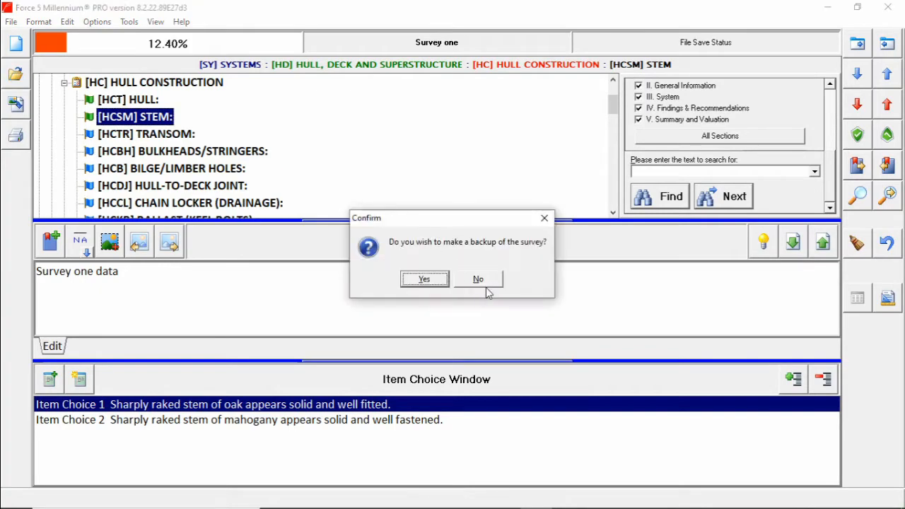
left_click(483, 283)
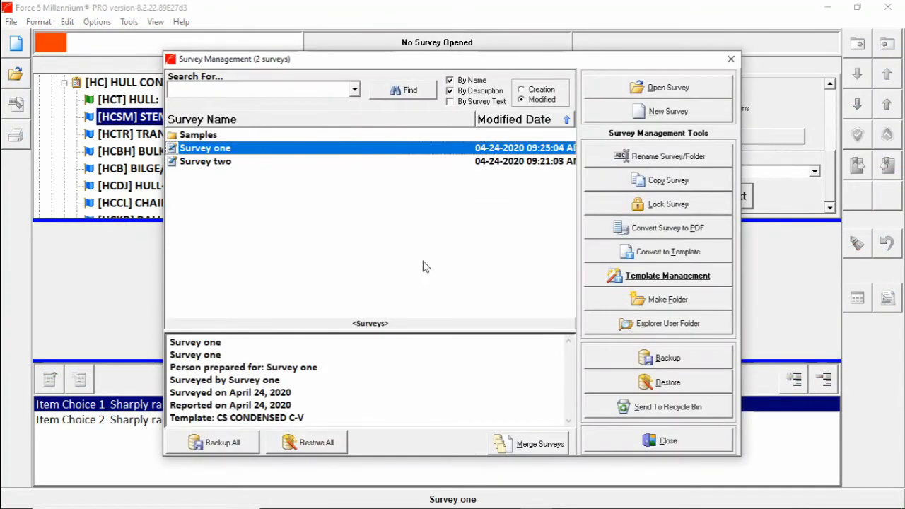
double_click(212, 162)
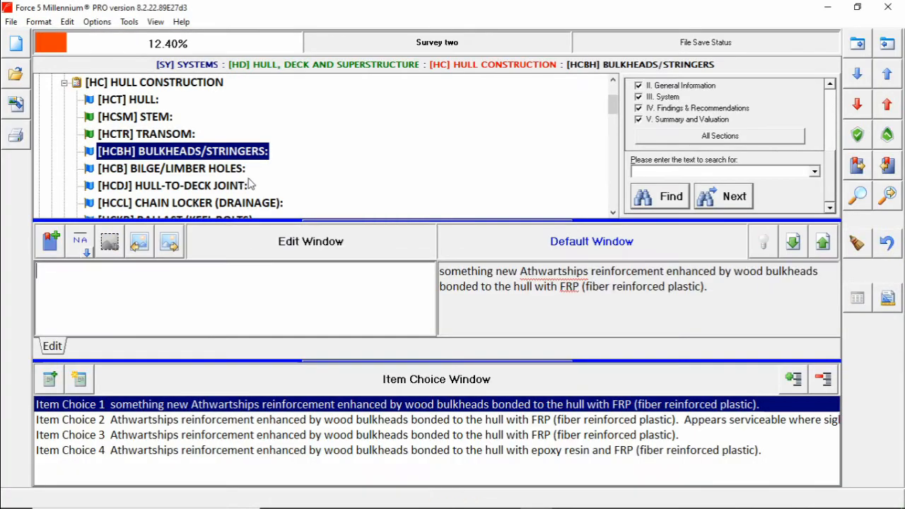
Add an A finding to the STEM item reading "Survey two finding" with the recommendation "survey two recommendation".
left_click(159, 134)
key("Up")
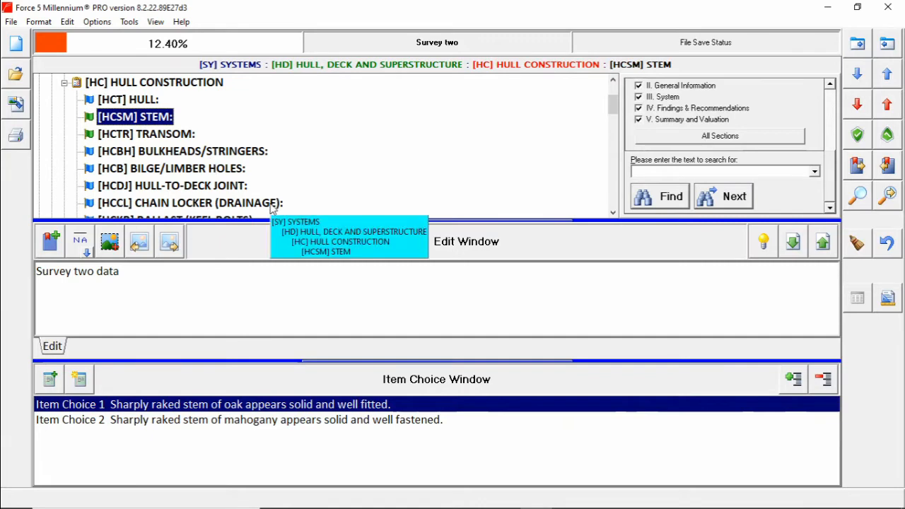
left_click(764, 243)
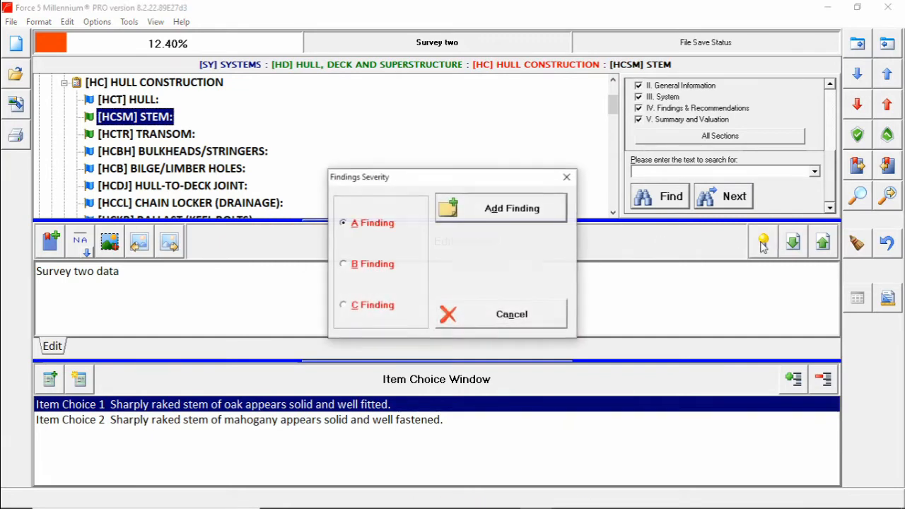
left_click(527, 224)
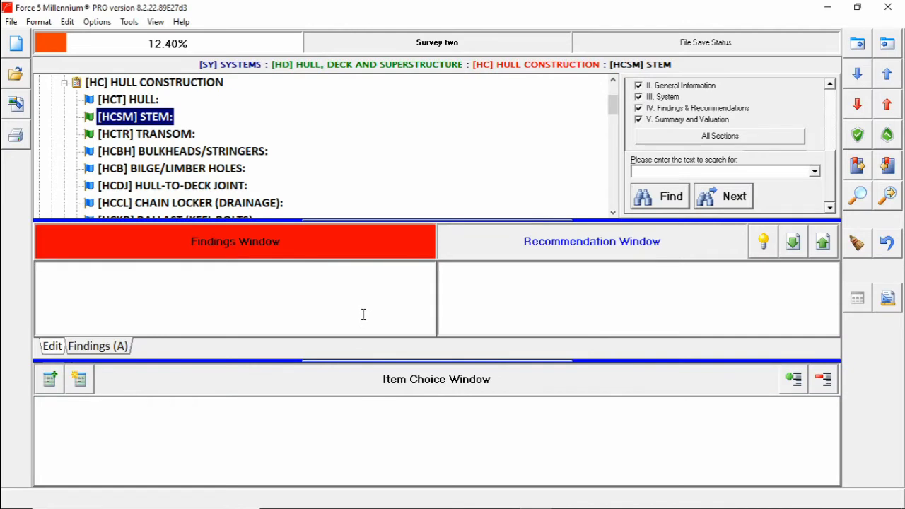
type("Survey")
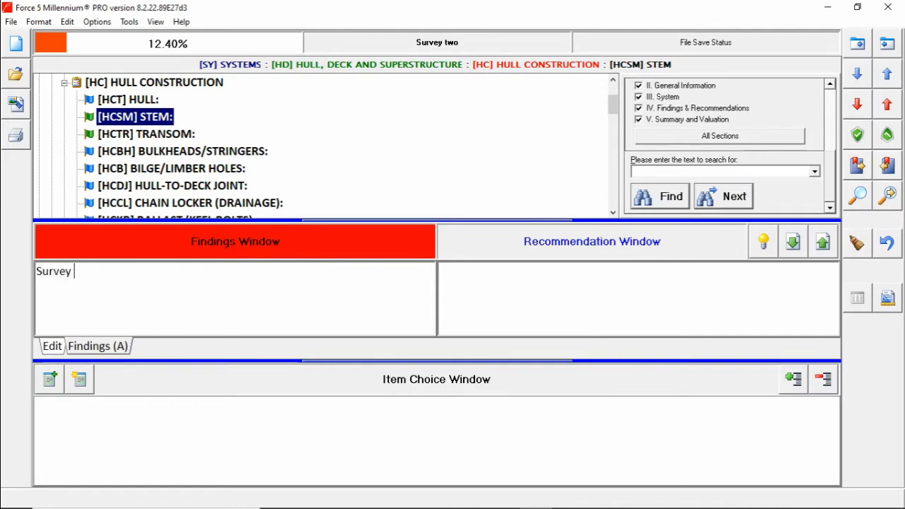
type(" two finding")
key("Tab")
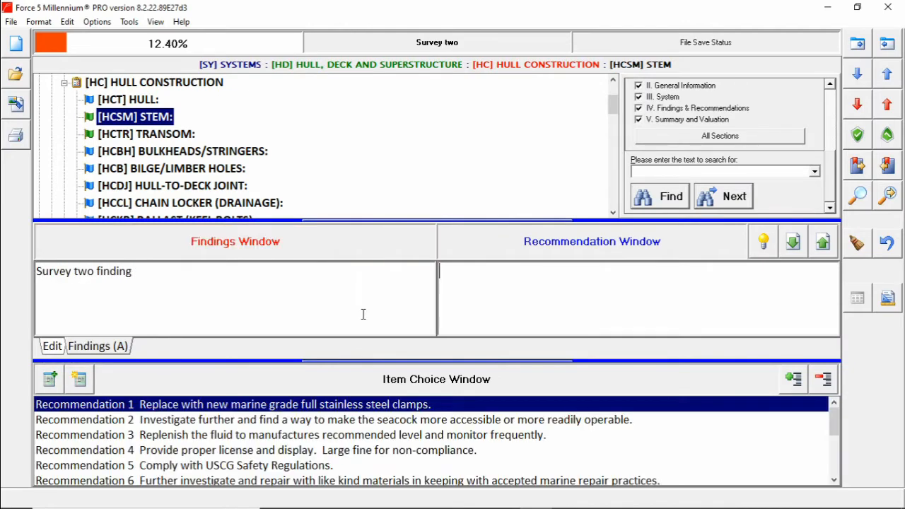
type("survey ")
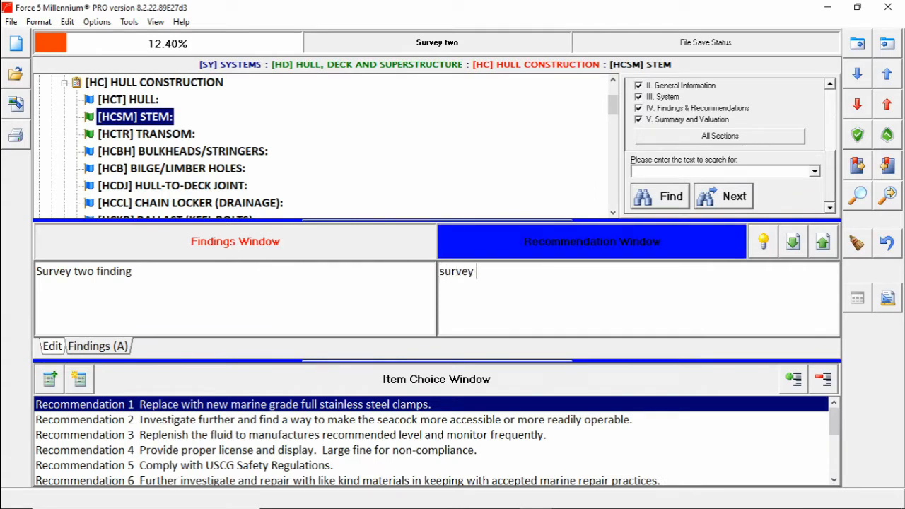
type("two recomm")
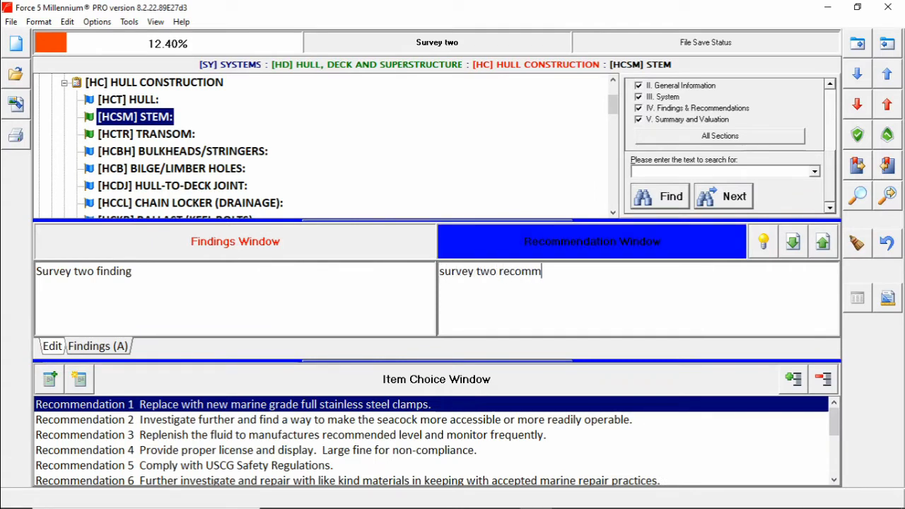
type("endation")
Add the picture frozen-boat.jpg to Survey two, save it, and review the STEM and TRANSOM items.
left_click(177, 135)
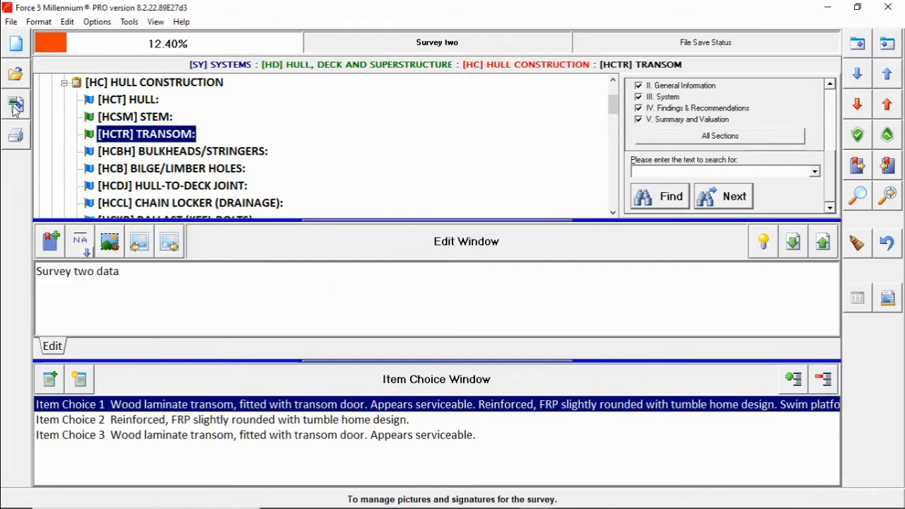
left_click(16, 105)
left_click(318, 132)
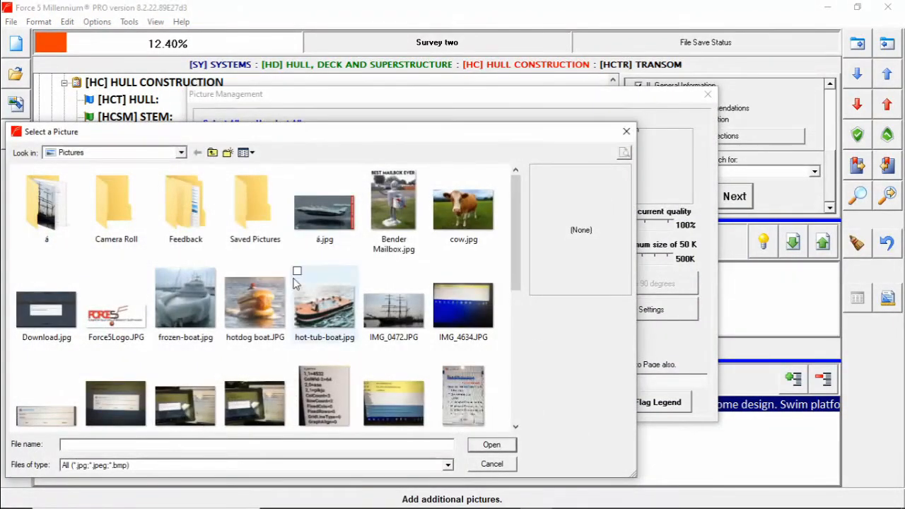
double_click(205, 298)
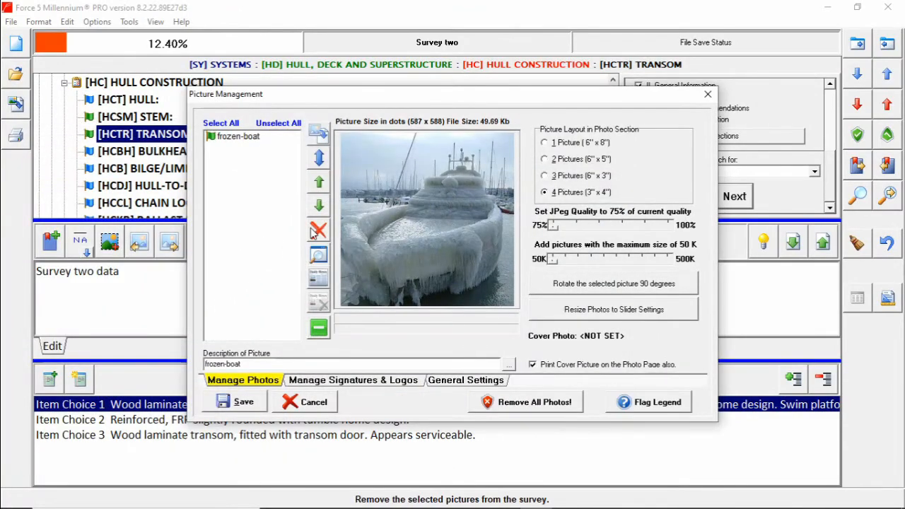
left_click(251, 402)
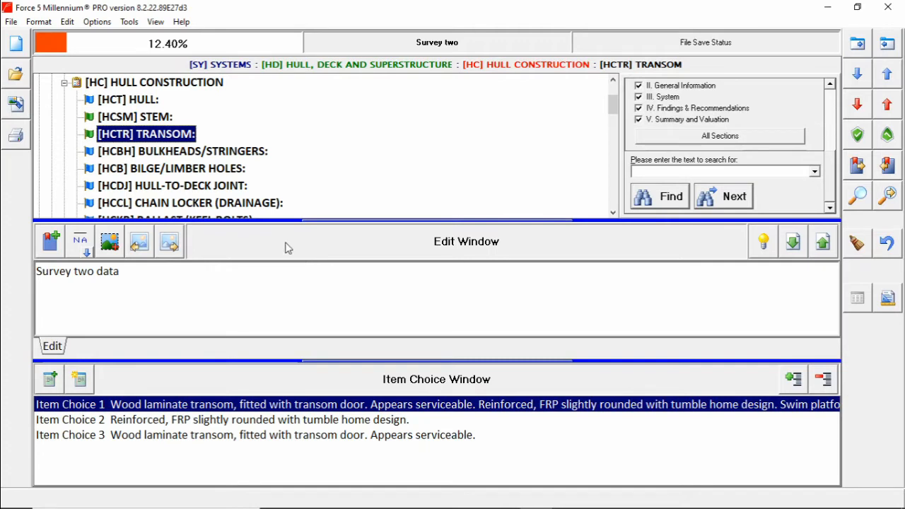
left_click(141, 122)
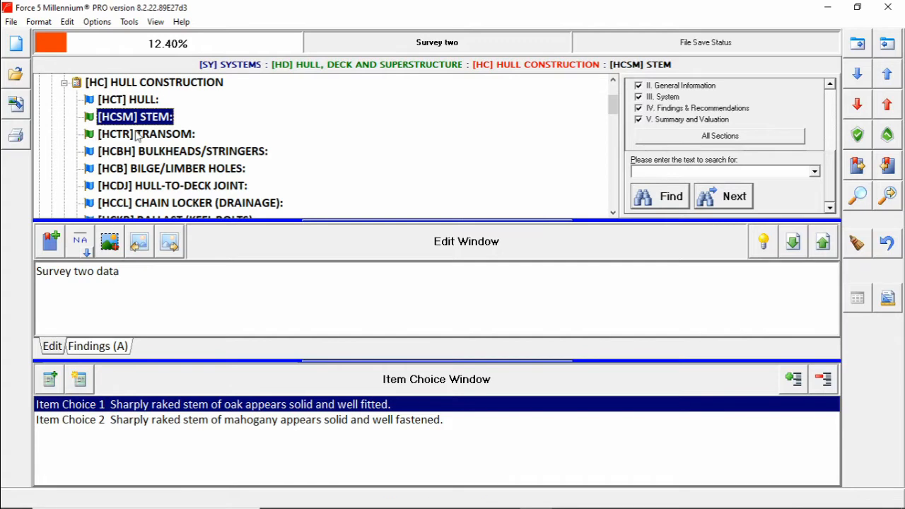
left_click(150, 135)
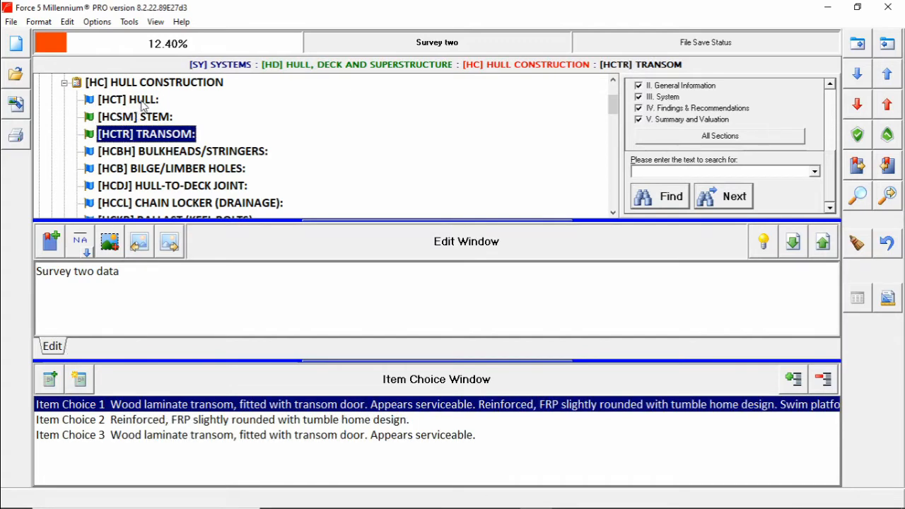
Check the HULL and TRANSOM items, and leave Survey two for the survey list without making a backup.
left_click(137, 100)
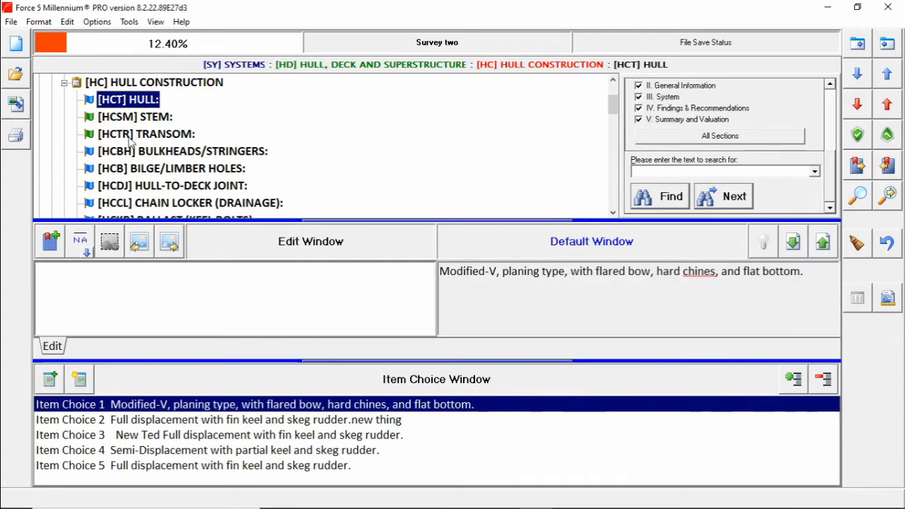
left_click(131, 139)
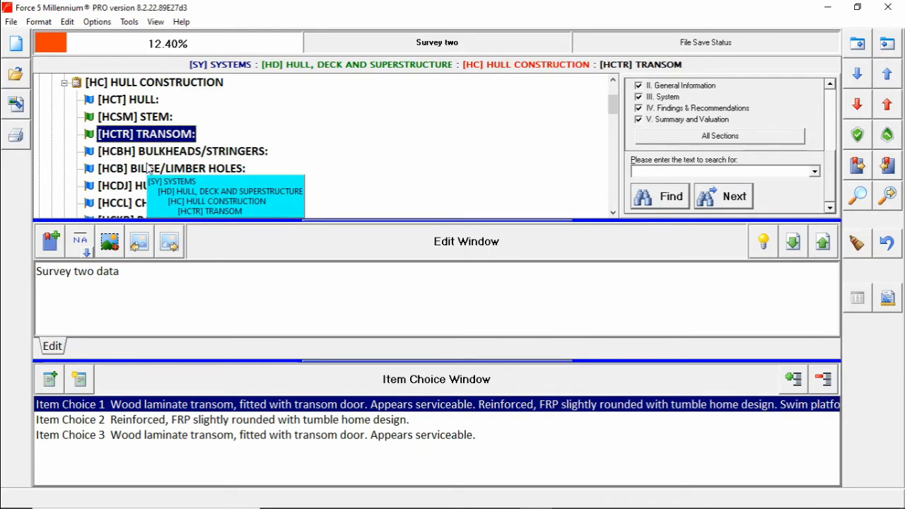
left_click(19, 76)
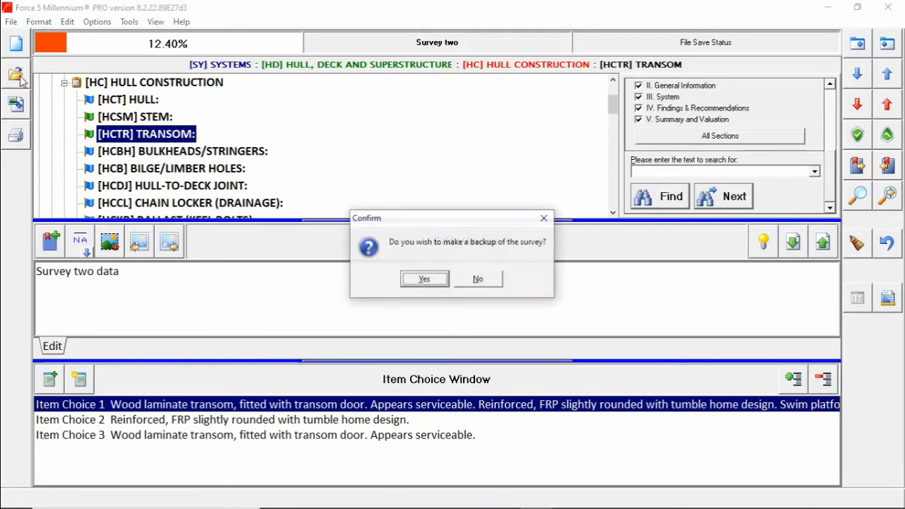
left_click(476, 280)
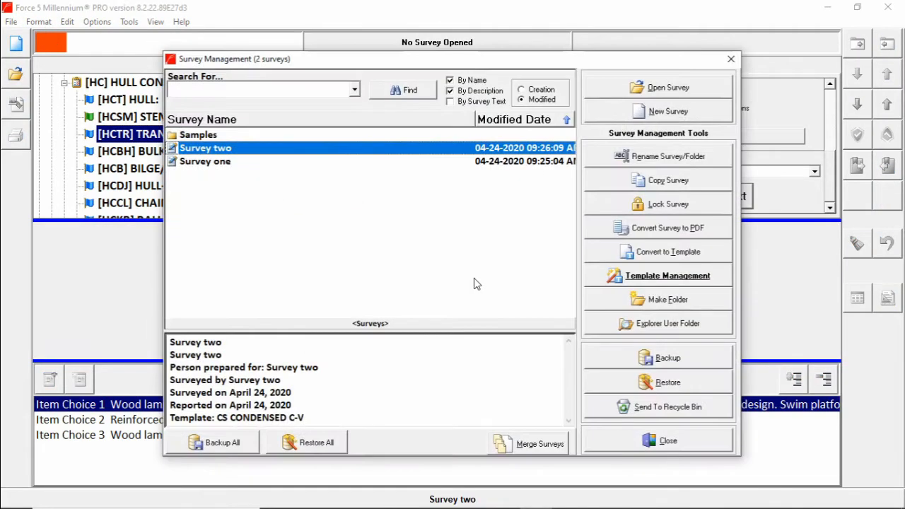
Merge Survey two into Survey one with the merged report shown, and read through the report before finishing the merge.
left_click(236, 163)
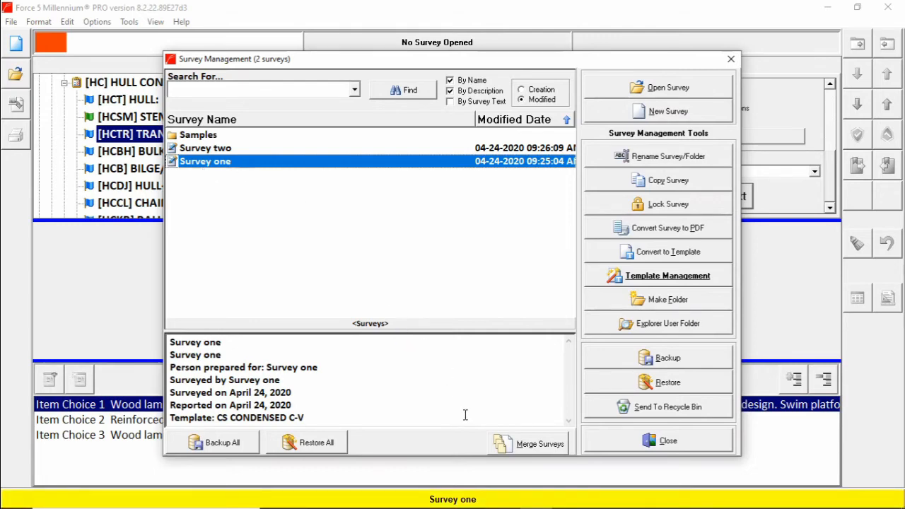
left_click(530, 446)
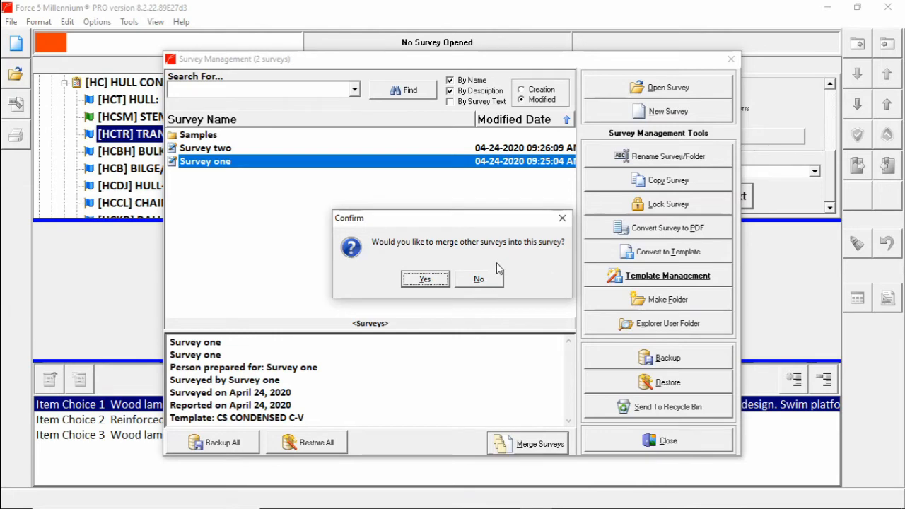
left_click(432, 284)
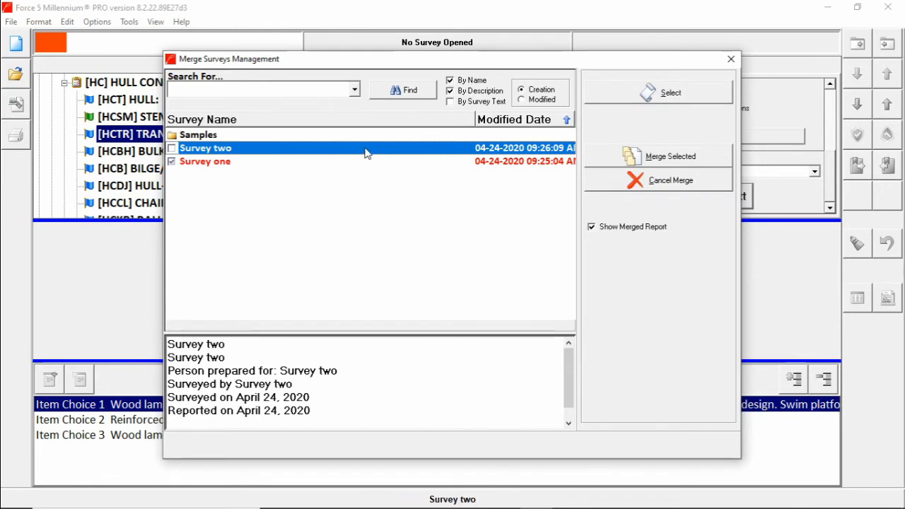
left_click(172, 150)
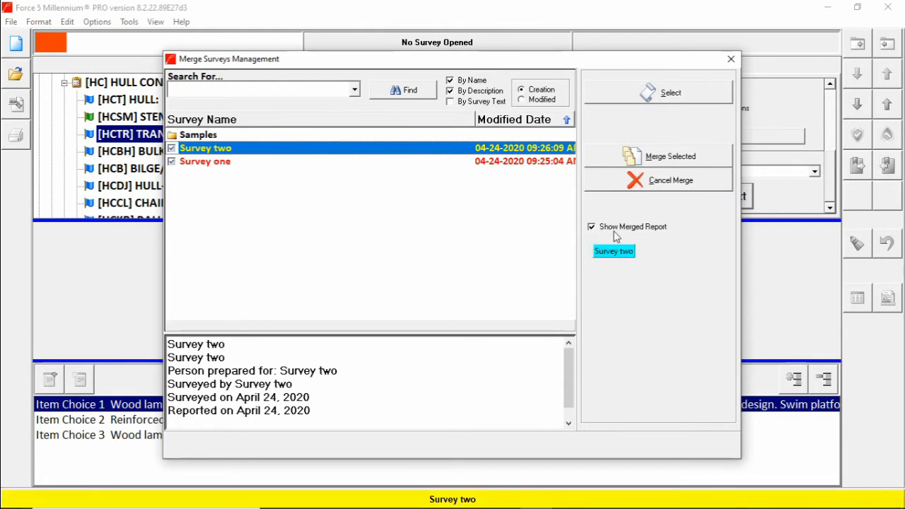
left_click(713, 161)
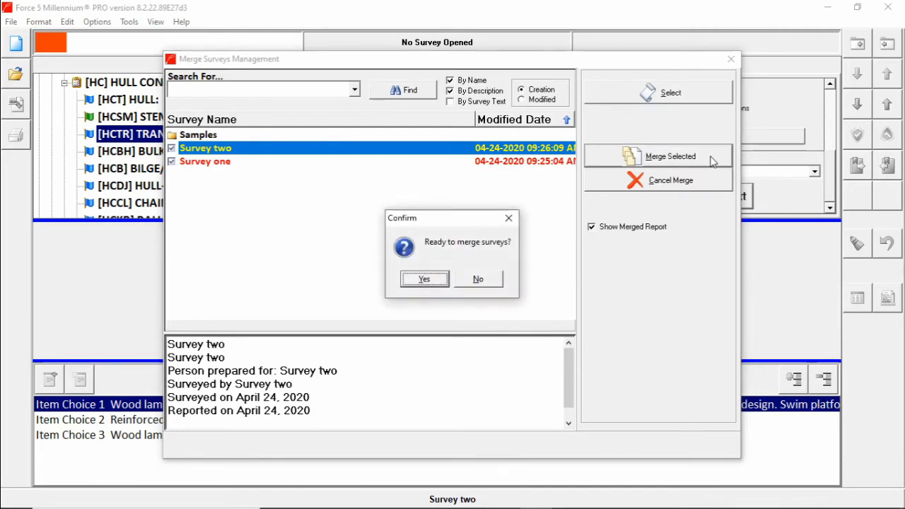
left_click(427, 280)
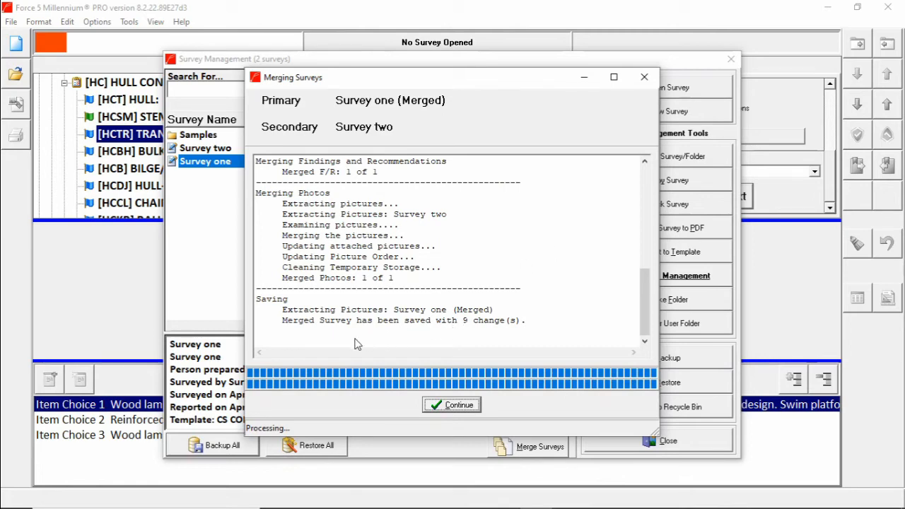
left_click_drag(646, 318, 653, 351)
left_click(456, 406)
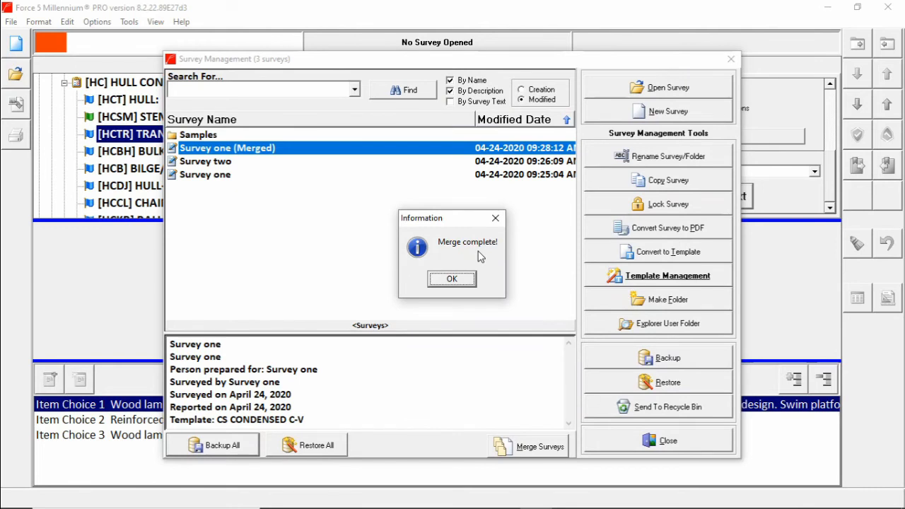
left_click(457, 283)
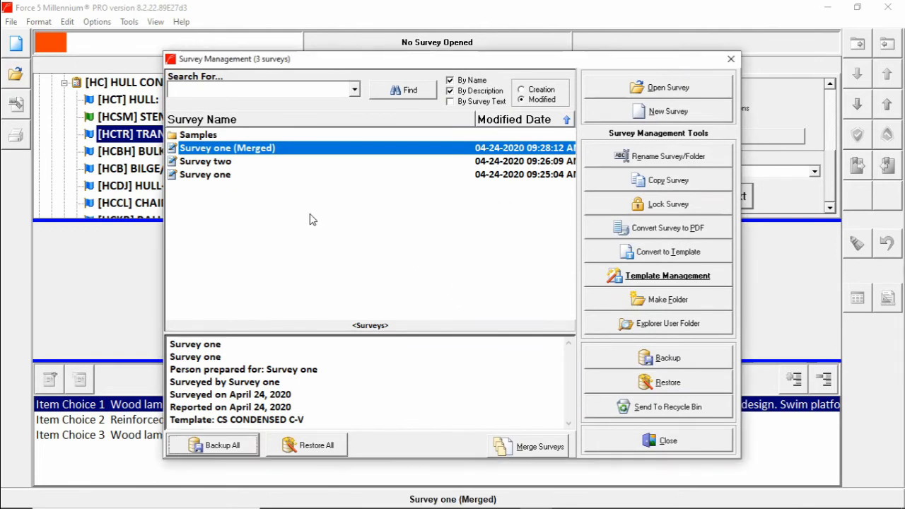
Open Survey one (Merged) and view the HULL item's text, finding and recommendation.
double_click(274, 152)
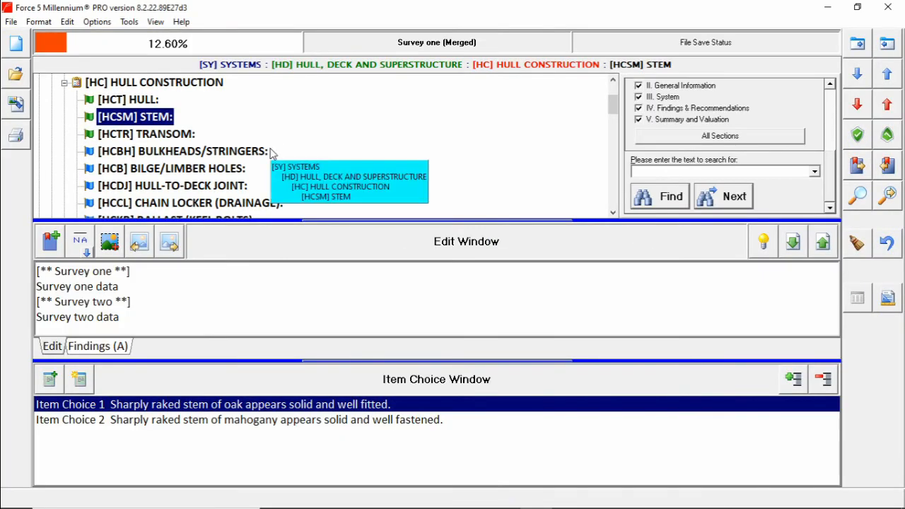
left_click(134, 104)
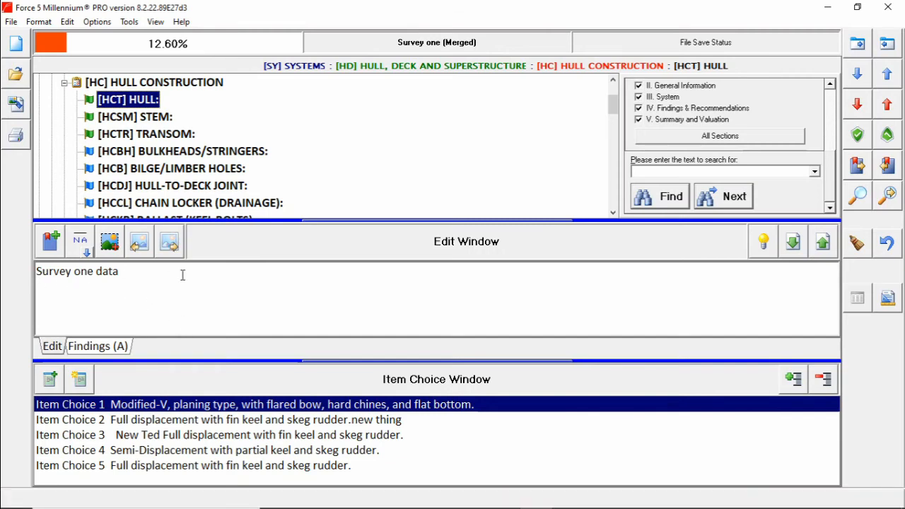
left_click(124, 348)
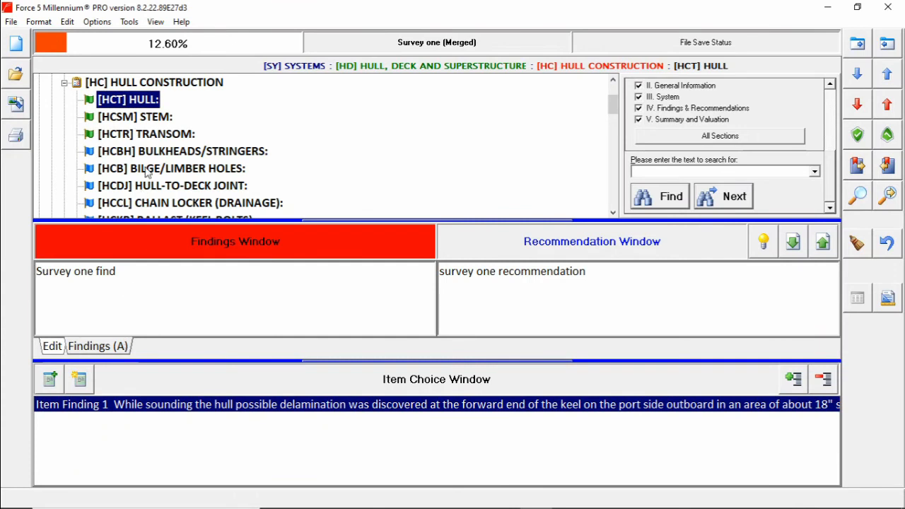
Delete the "[** Survey two **]" heading from the STEM item's text.
left_click(162, 124)
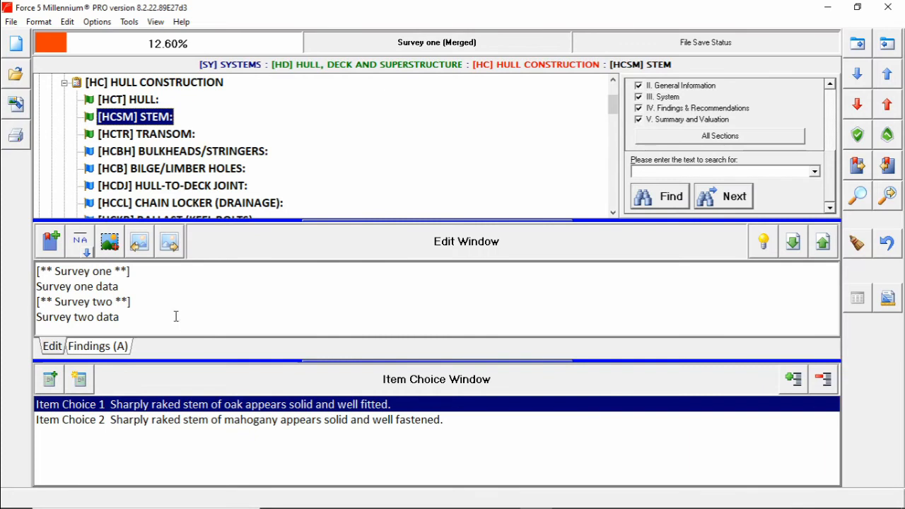
left_click_drag(132, 301, 32, 303)
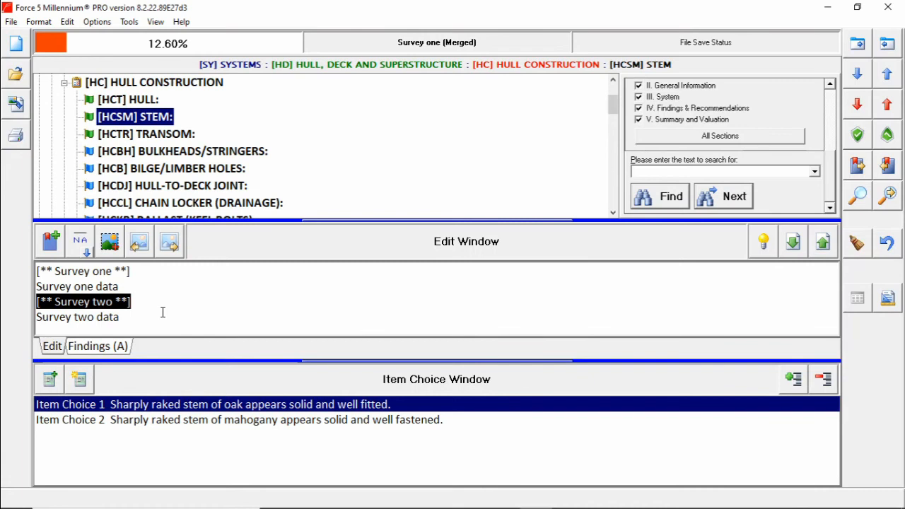
key("Delete")
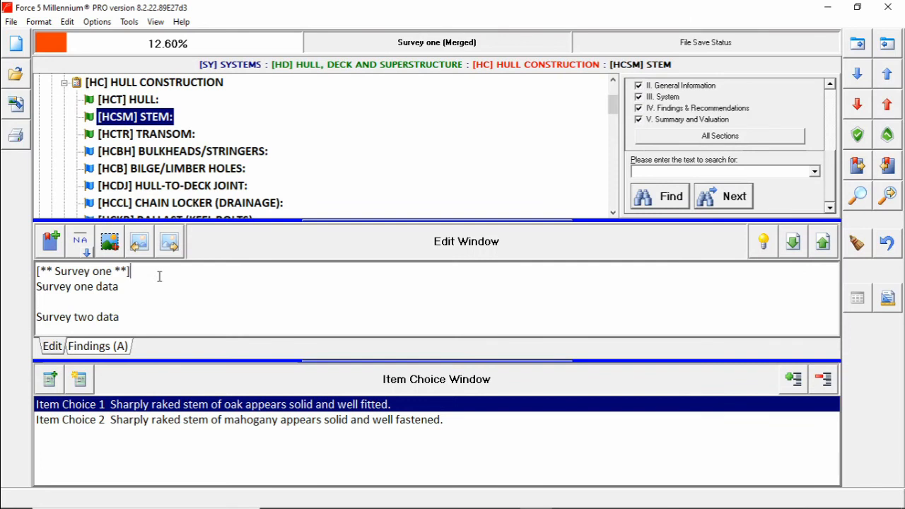
key("shift+Home")
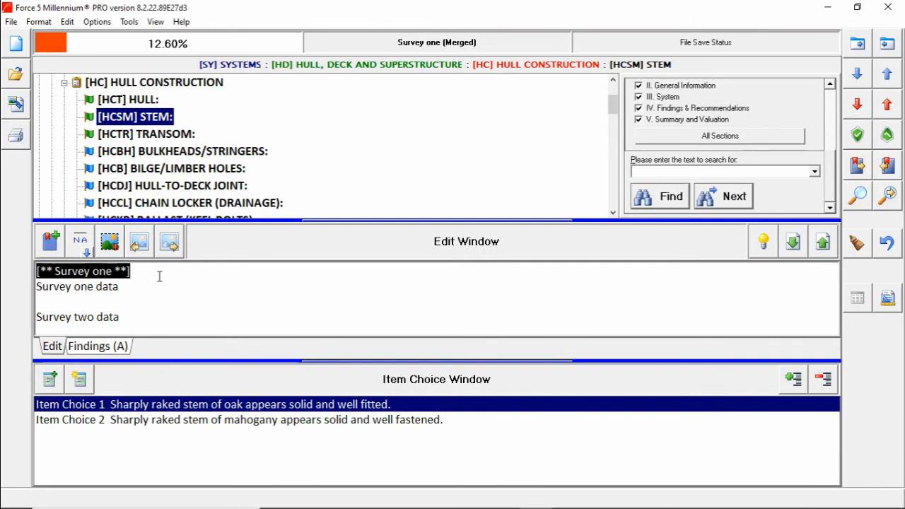
key("Delete")
key("ctrl+z")
Check the TRANSOM item's text and the STEM item's finding and recommendation in the merged survey.
left_click(181, 141)
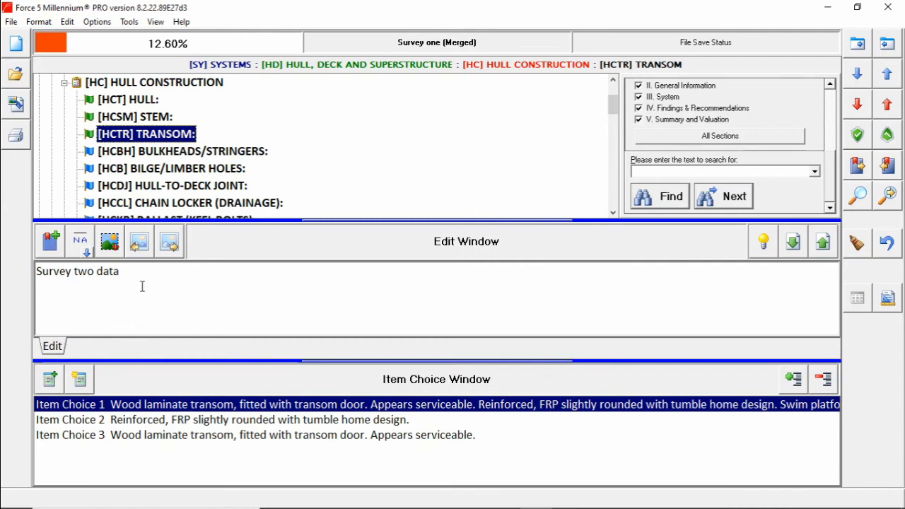
left_click(140, 116)
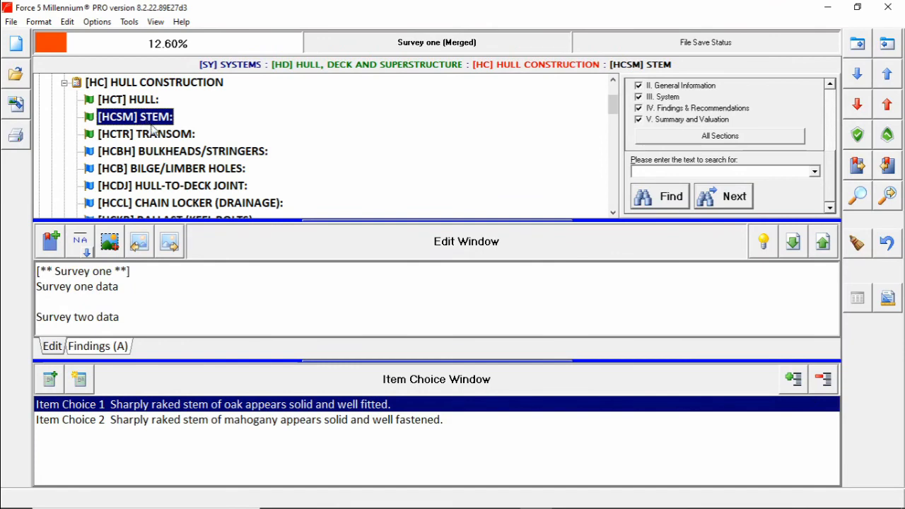
left_click(114, 351)
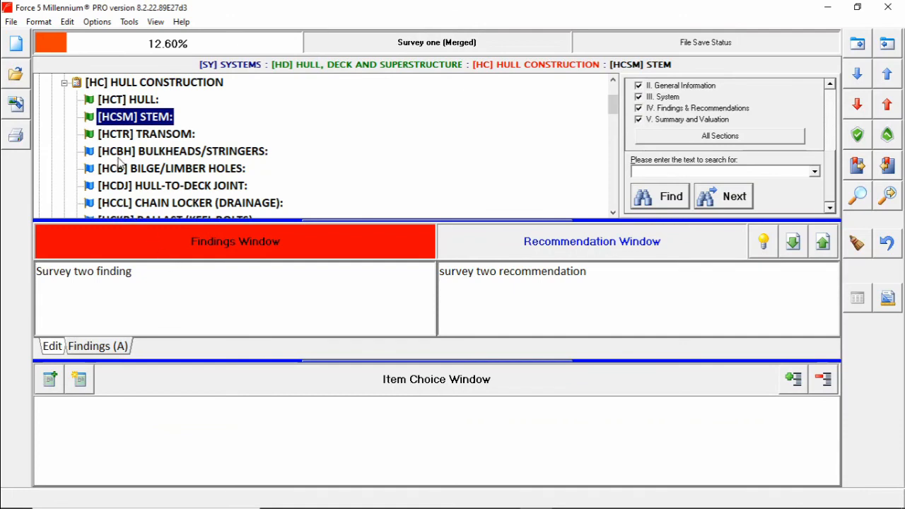
With the BULKHEADS/STRINGERS item selected, view the hot-tub-boat and frozen-boat pictures in Picture Management and save.
left_click(118, 157)
left_click(17, 104)
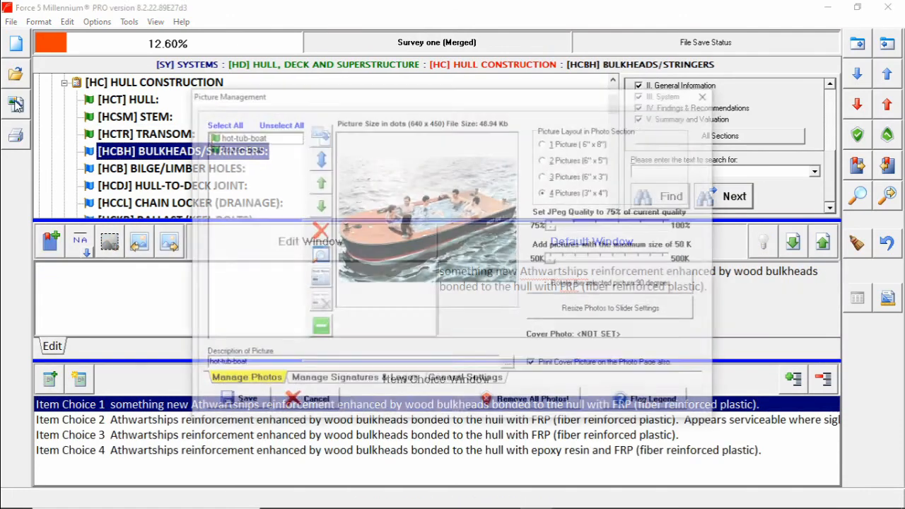
left_click(260, 152)
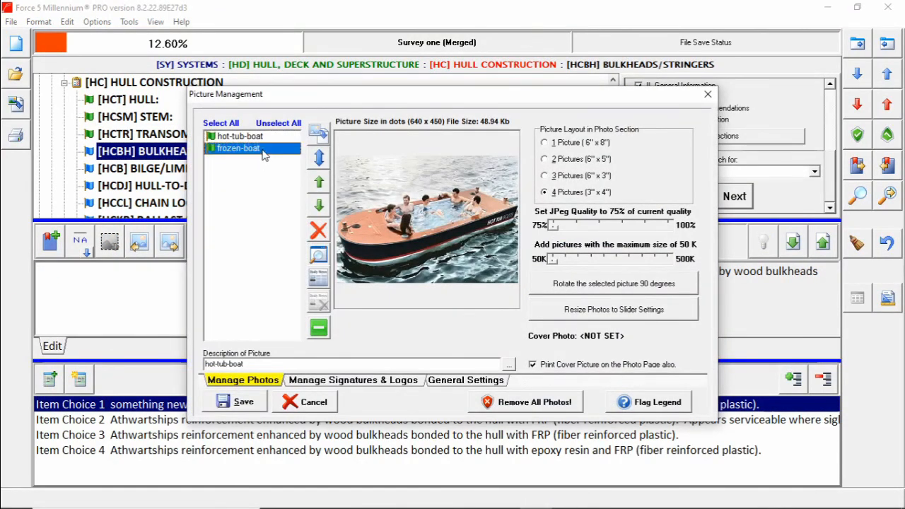
left_click(261, 142)
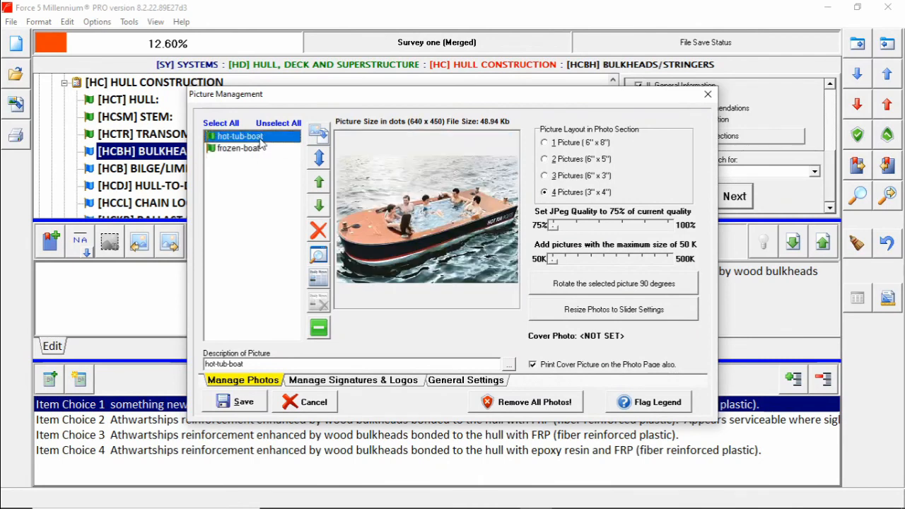
left_click(259, 149)
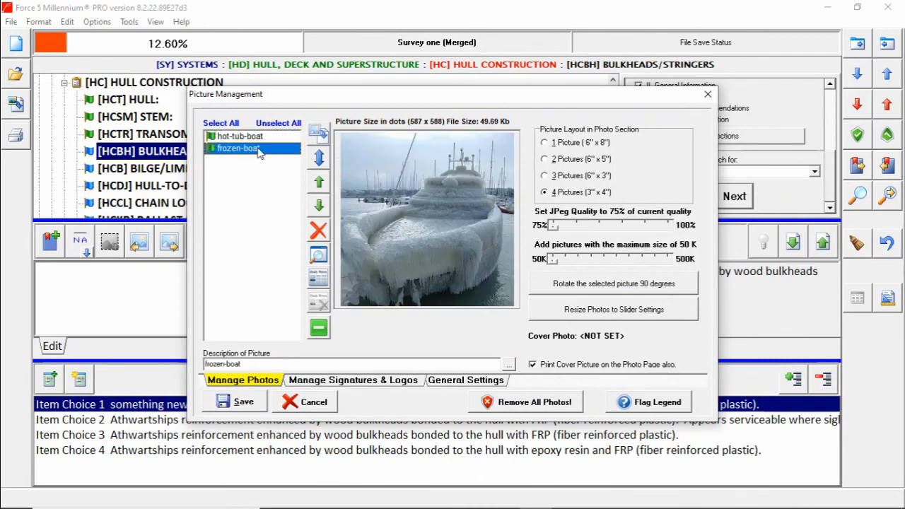
left_click(243, 402)
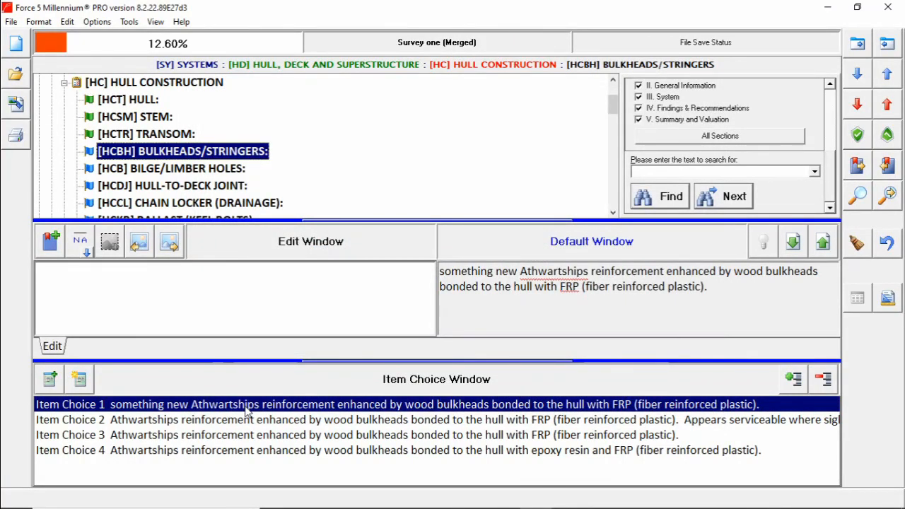